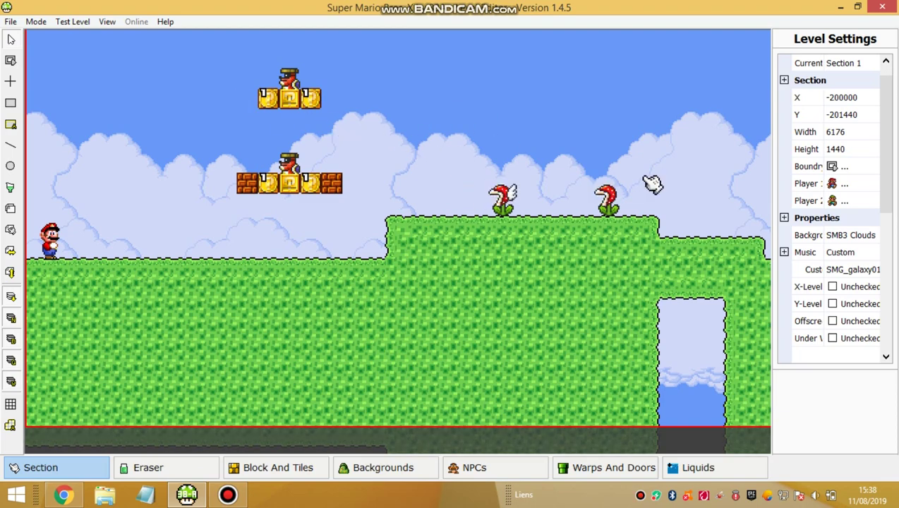
Launch a playtest without saving the level and walk Mario right onto the ground
key(F5)
key(Return)
key(Right)
key(Right)
Hit the ? blocks, collect the coin, and grab the power-up to become Cat Mario
key(z)
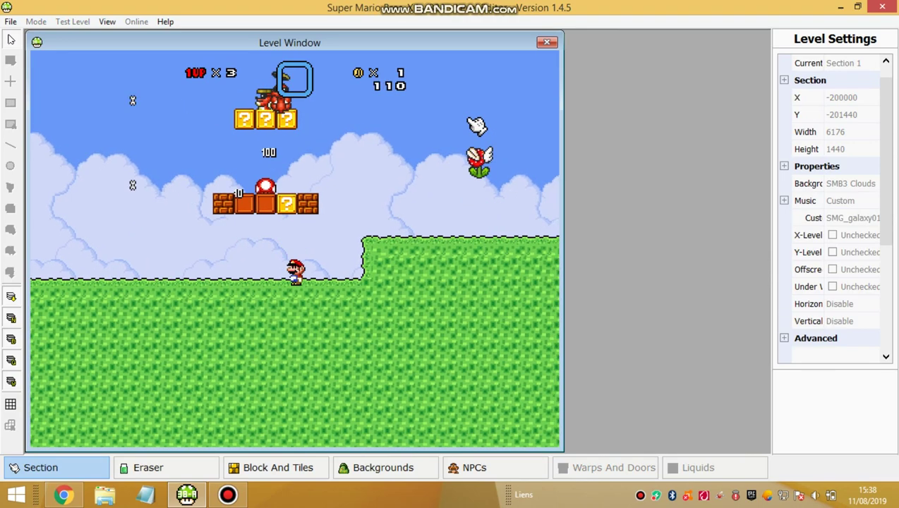
key(Left)
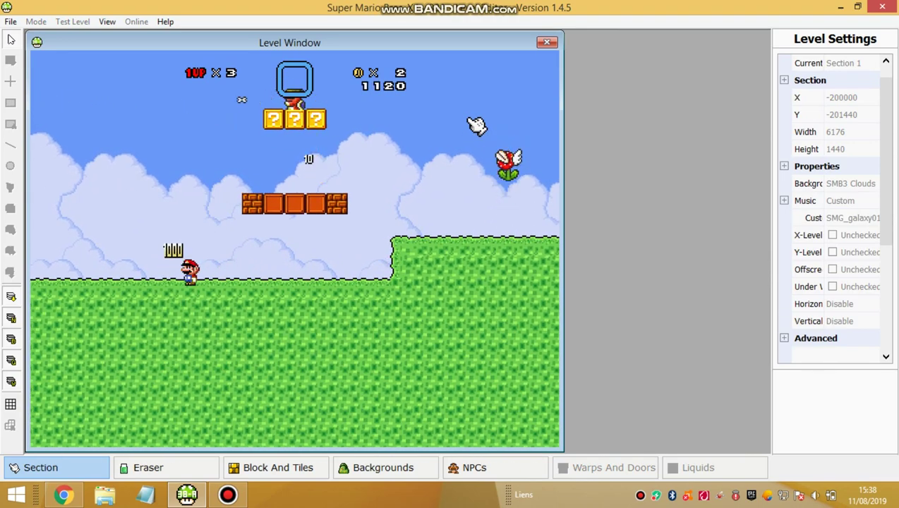
key(Right)
key(z)
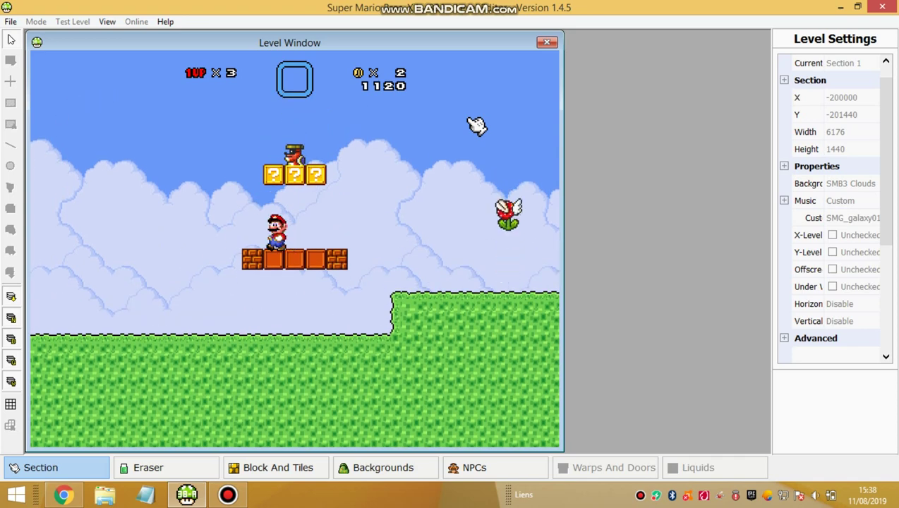
key(z)
key(Right)
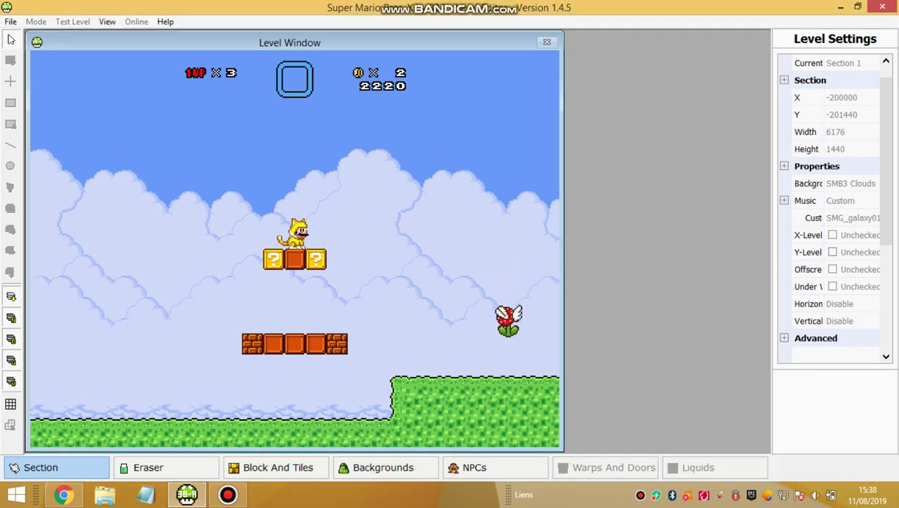
Run Cat Mario along the blocks and drop onto the green ground, dismissing a browser notification
key(Right)
key(z)
key(Right)
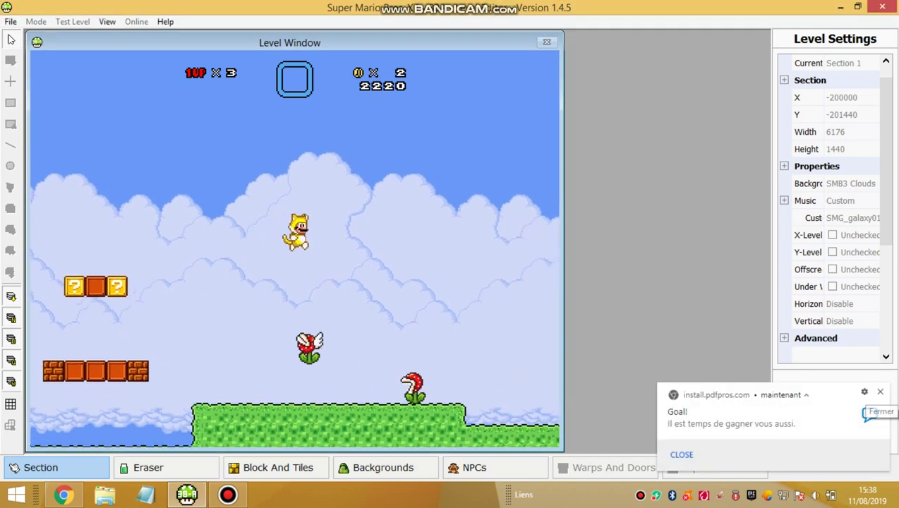
key(Left)
click(880, 393)
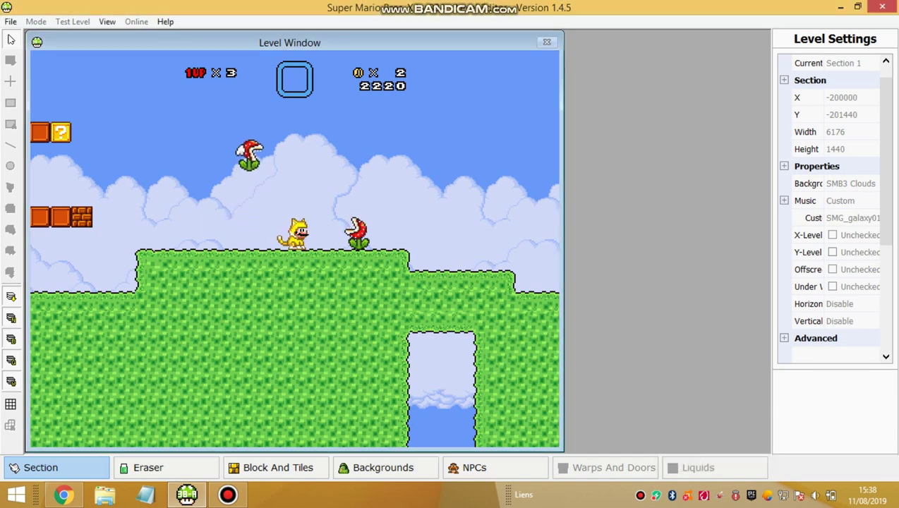
Run Cat Mario across the ground and jump toward the donut platforms, then restart the playtest
key(Right)
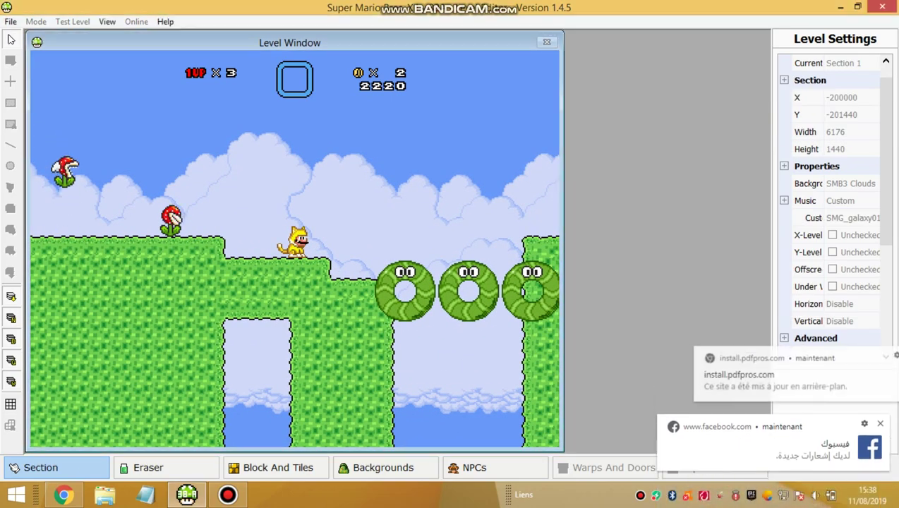
key(Right)
key(z)
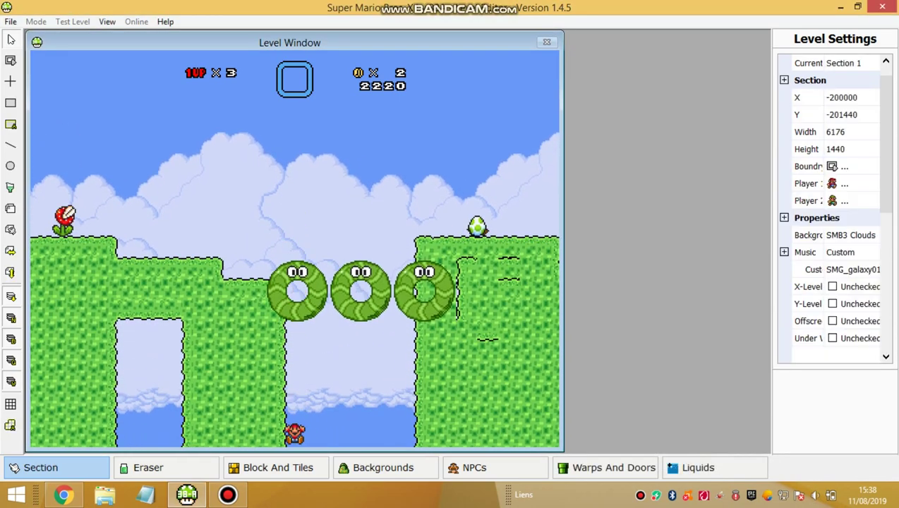
key(Return)
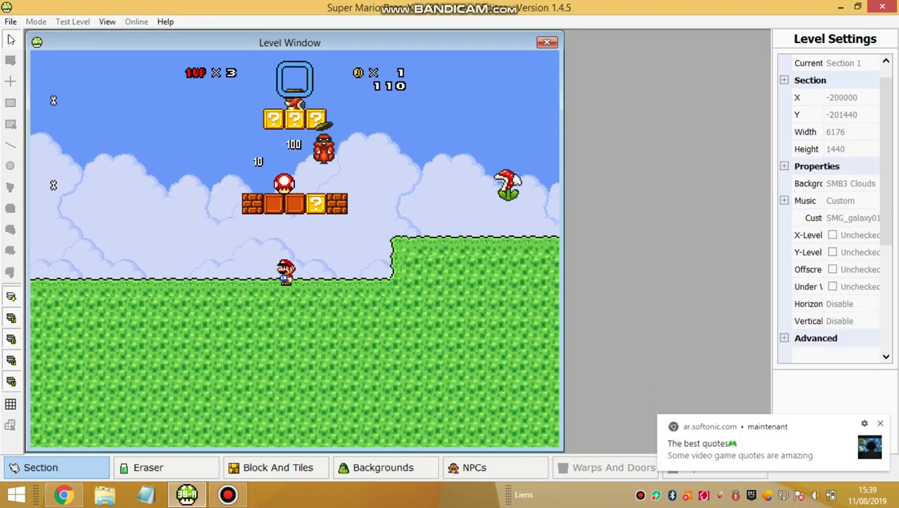
Release the mushroom, climb the raised ground and bounce off the piranha plants
key(Left)
key(Left)
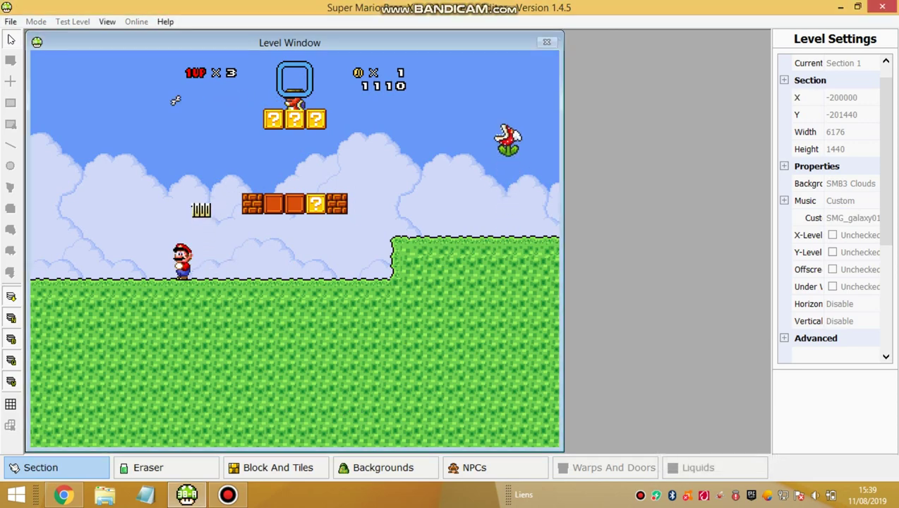
key(Right)
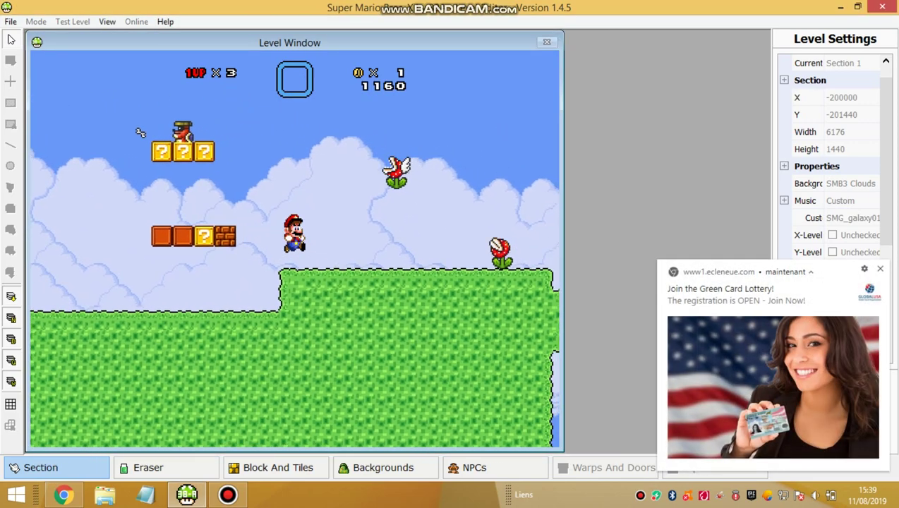
key(z)
key(Right)
key(Left)
key(z)
key(Right)
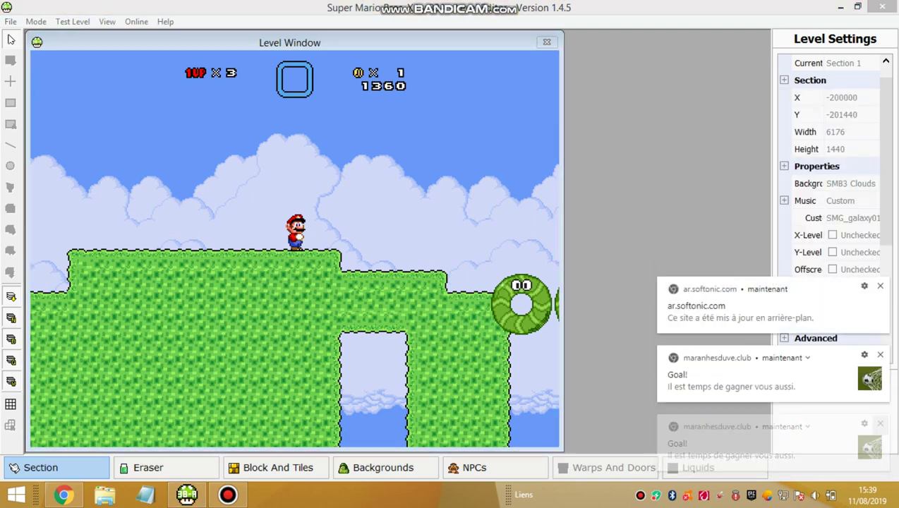
Cross the donut platforms to the Yoshi egg, clear the spiked enemies and mount Yoshi
key(Right)
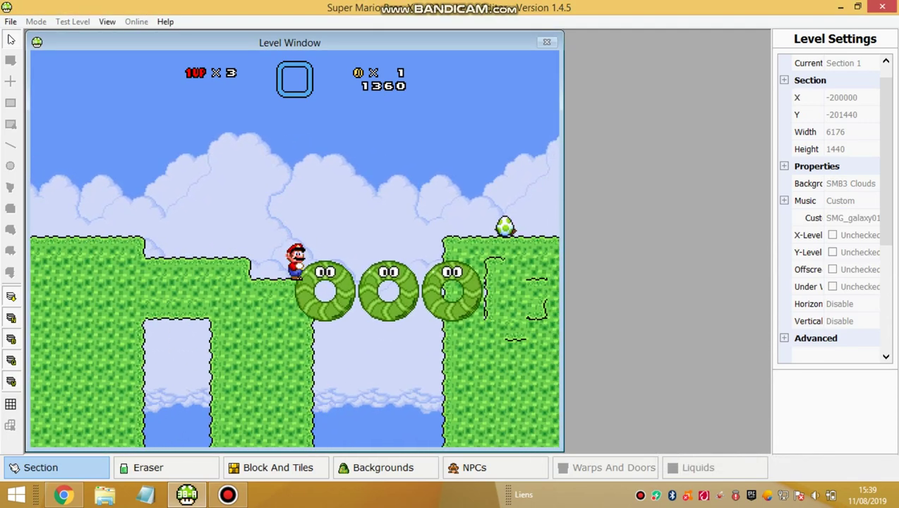
key(z)
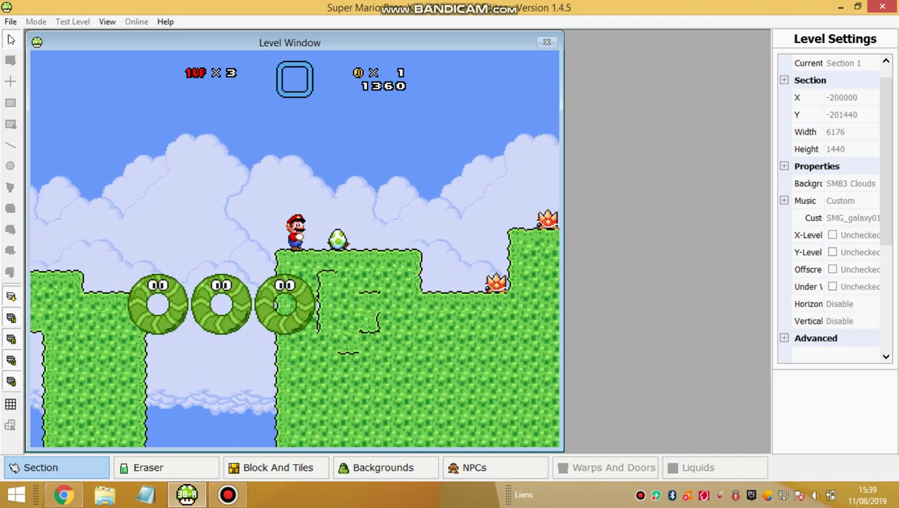
key(Right)
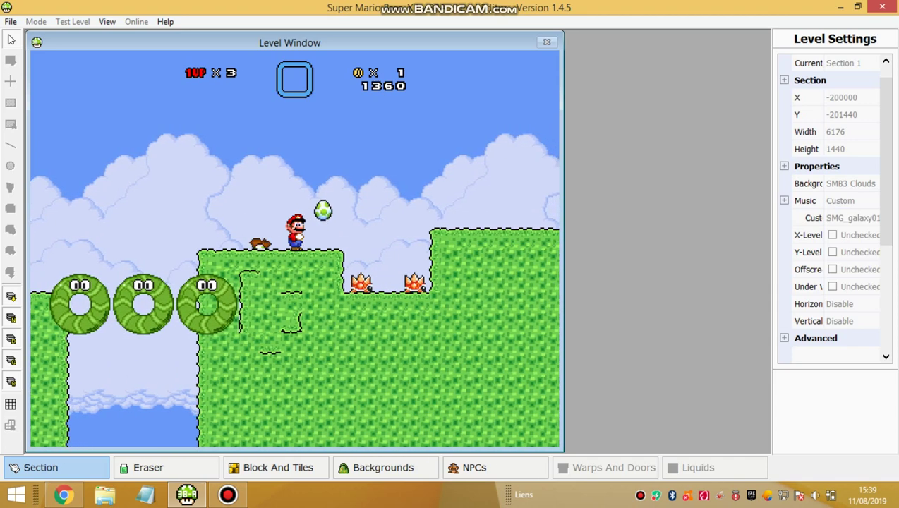
key(z)
key(Right)
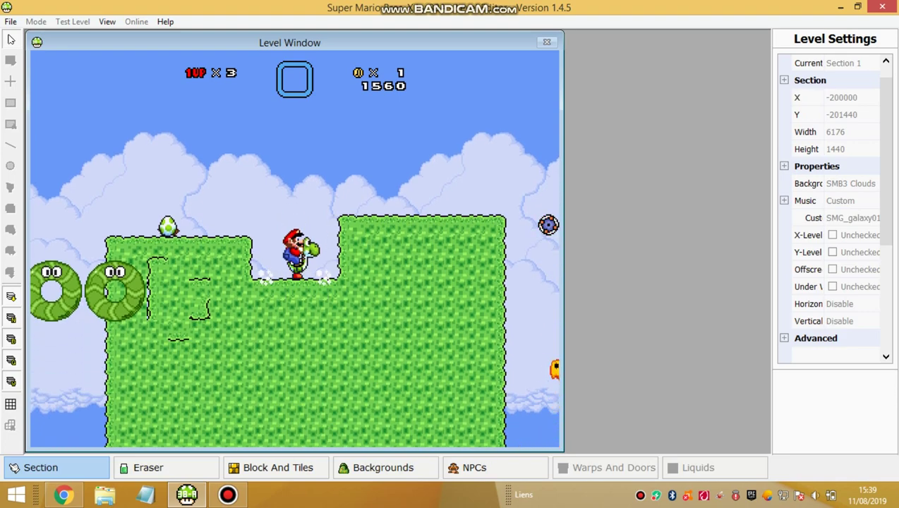
Ride Yoshi onto the wooden moving platform, then end the playtest
key(z)
key(Right)
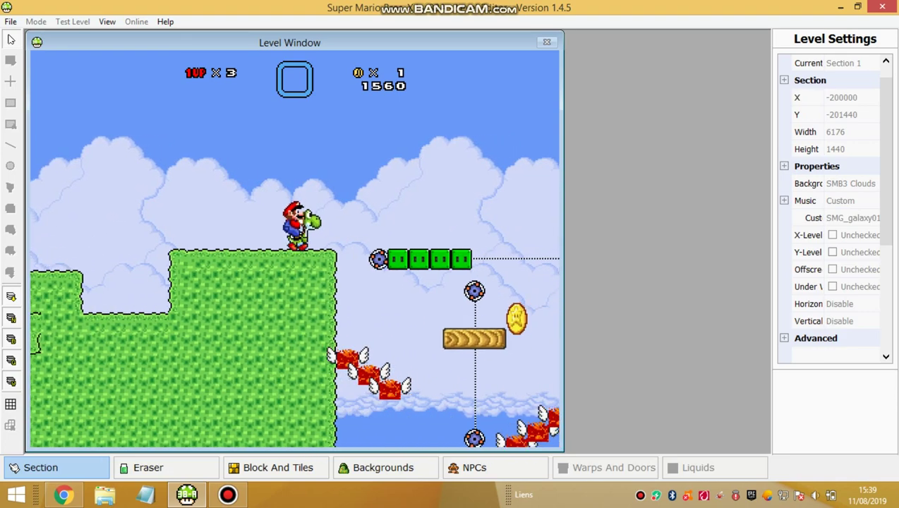
key(Right)
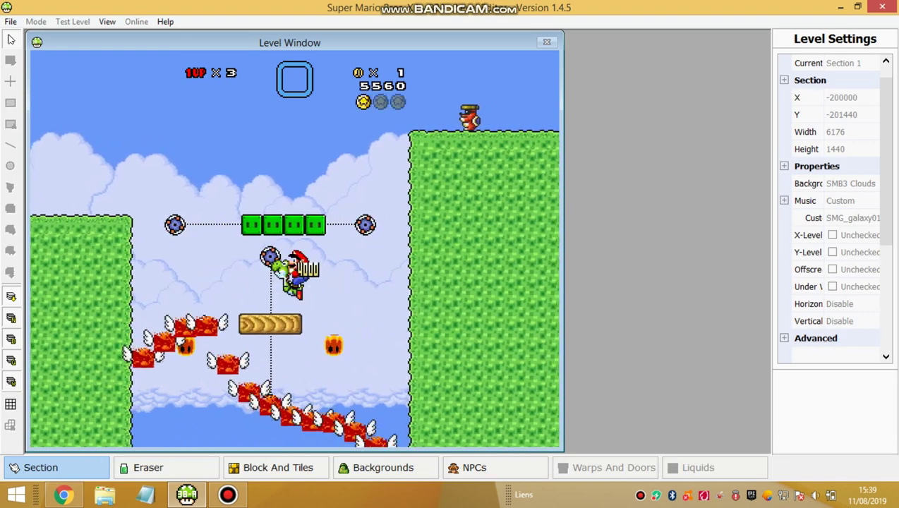
key(Left)
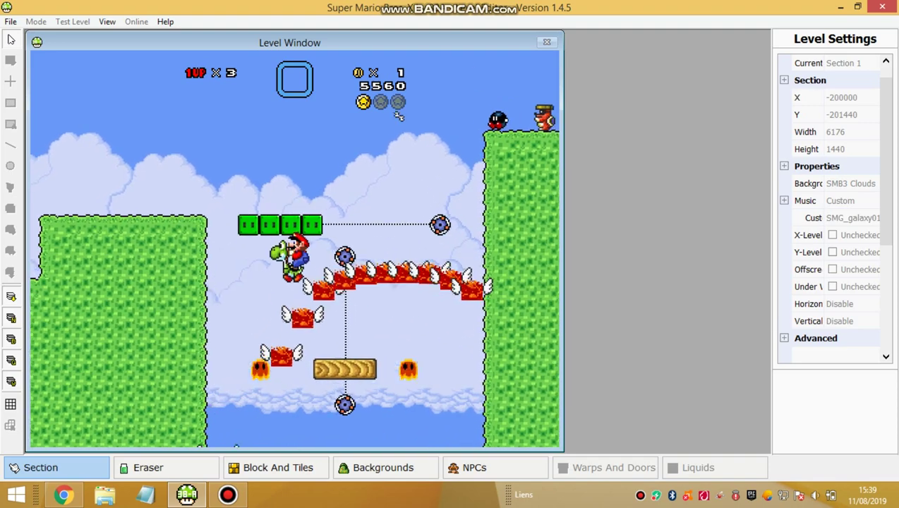
key(Escape)
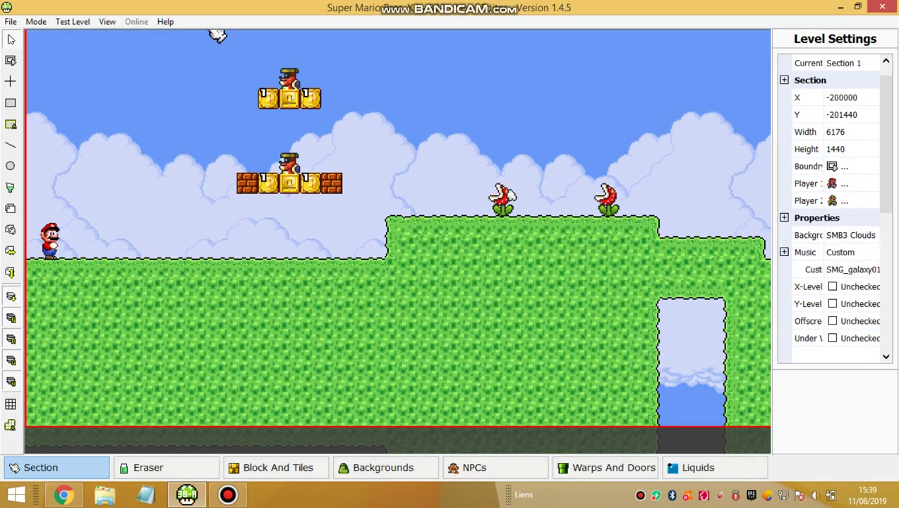
Look through the editor's view and tools menu, then close it
click(108, 21)
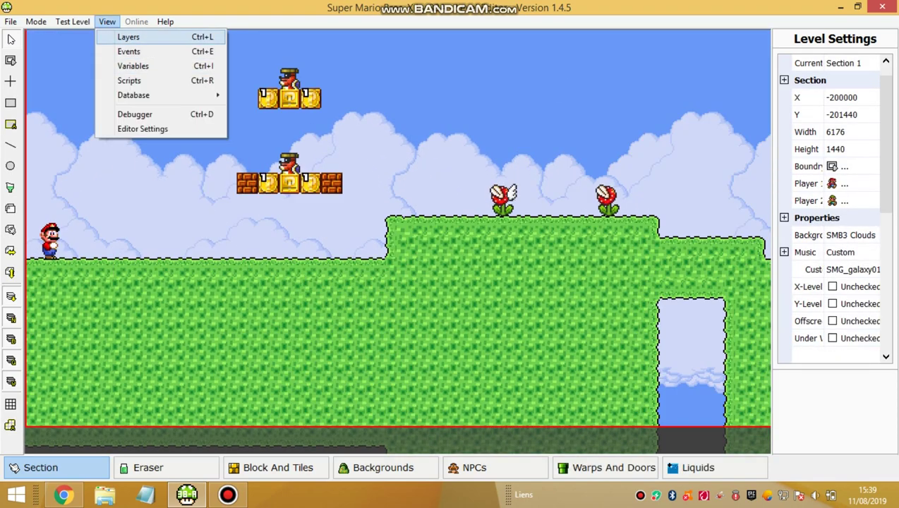
mouse_move(73, 21)
key(Escape)
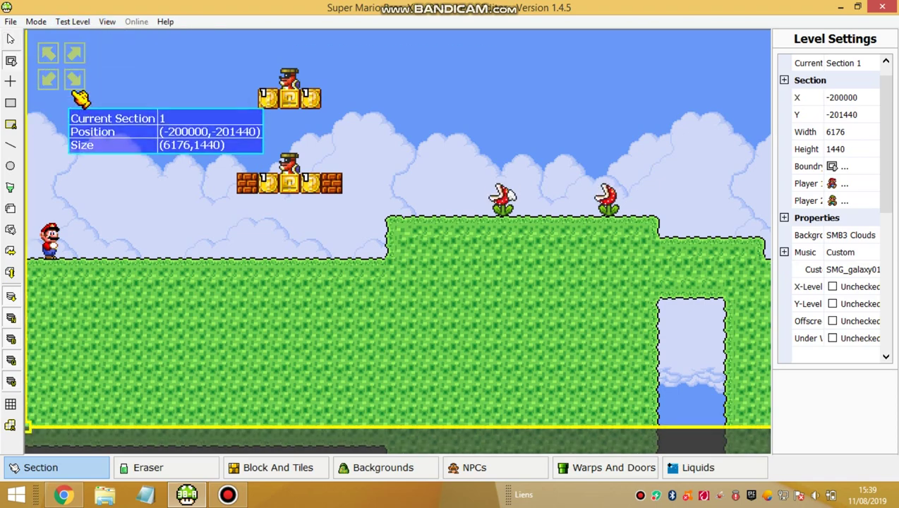
scroll(71, 85, up, 5)
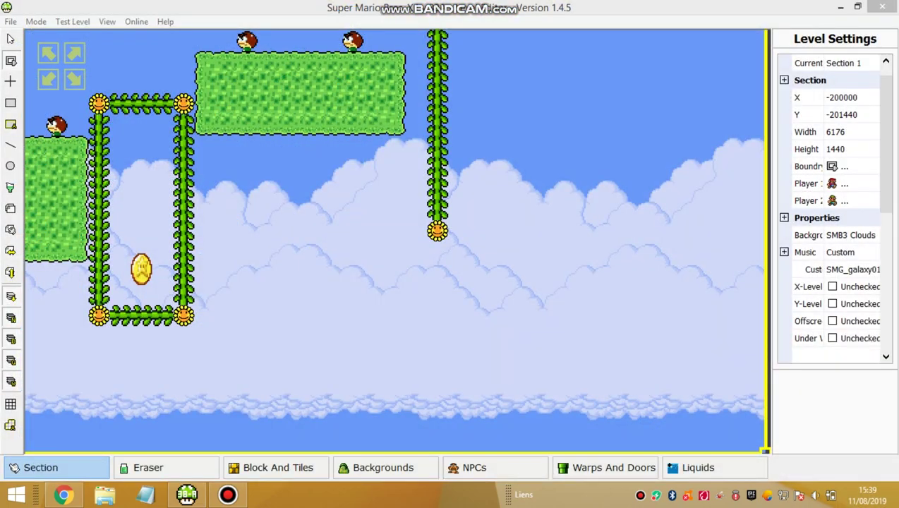
Jump the view between section corners, ending at the bottom-right vine area
click(48, 79)
click(74, 53)
click(50, 79)
click(75, 56)
click(73, 80)
click(48, 79)
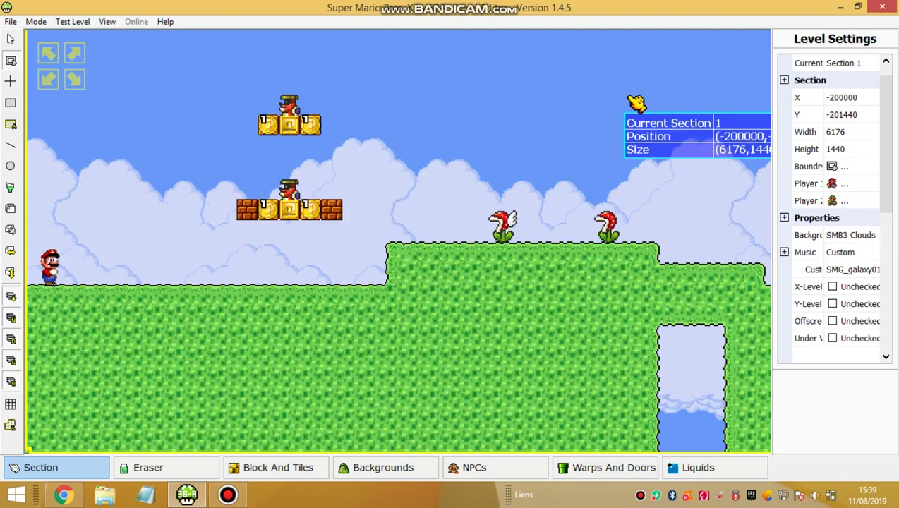
click(74, 79)
Pan left to the moving platforms and pick up that platform type (NPC 64)
key(Left)
key(Up)
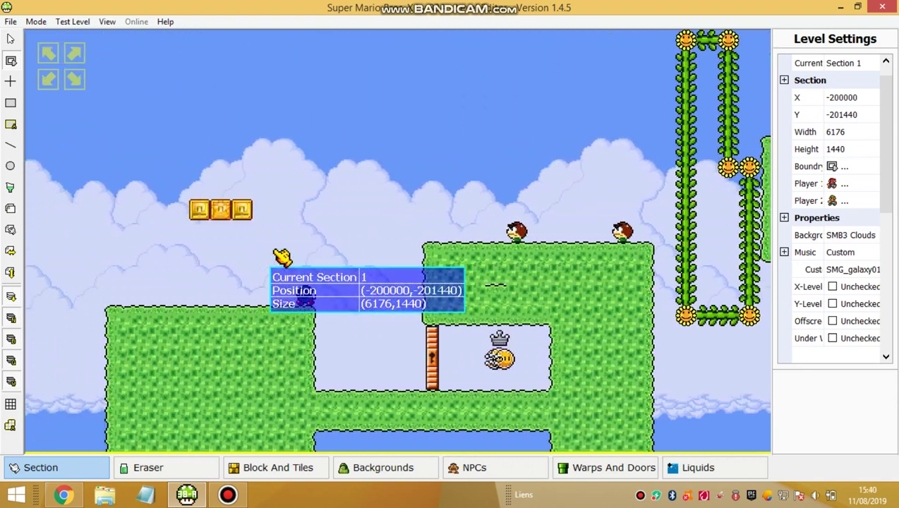
key(Left)
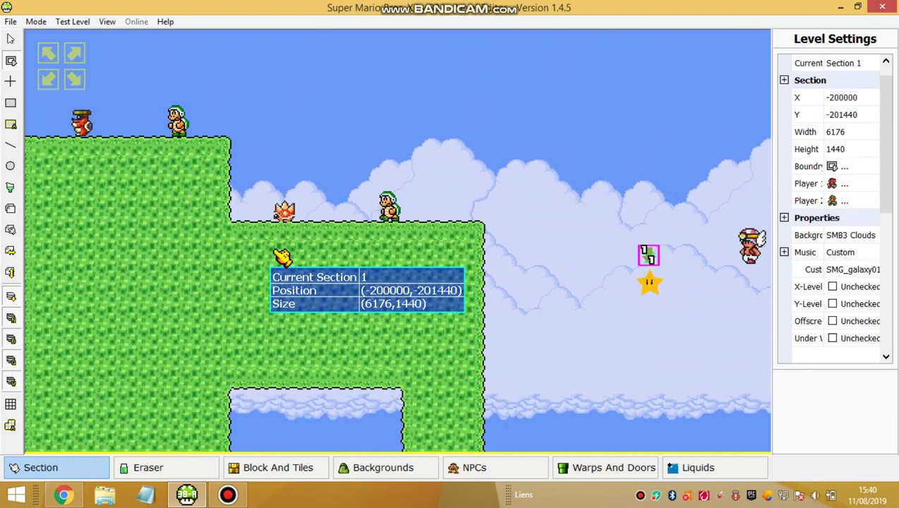
key(Left)
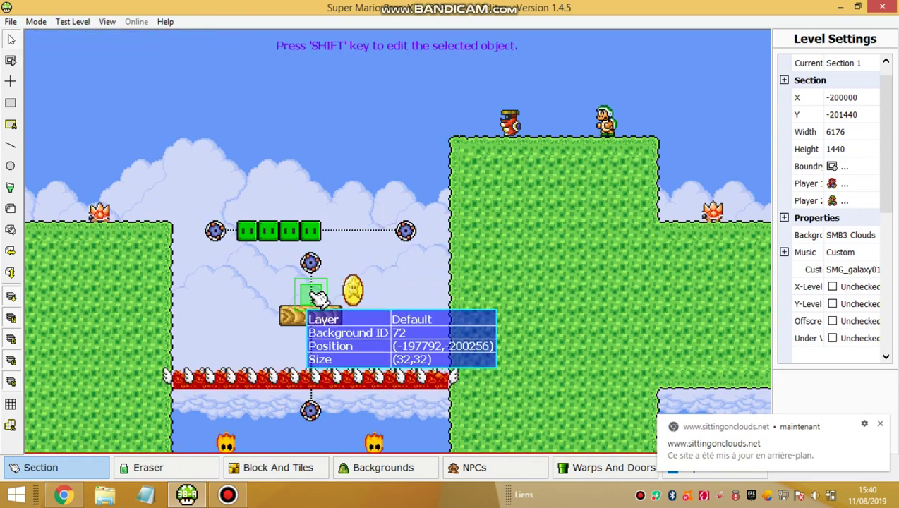
middle_click(321, 316)
Move the NPC palette off the level and pick up the snake block (NPC 356)
drag(313, 76, 572, 164)
right_click(239, 235)
middle_click(275, 241)
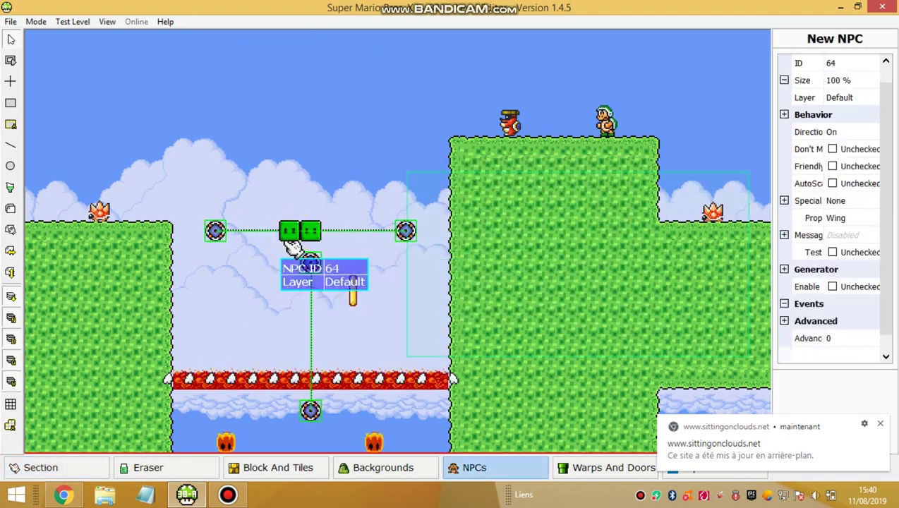
right_click(310, 254)
middle_click(319, 246)
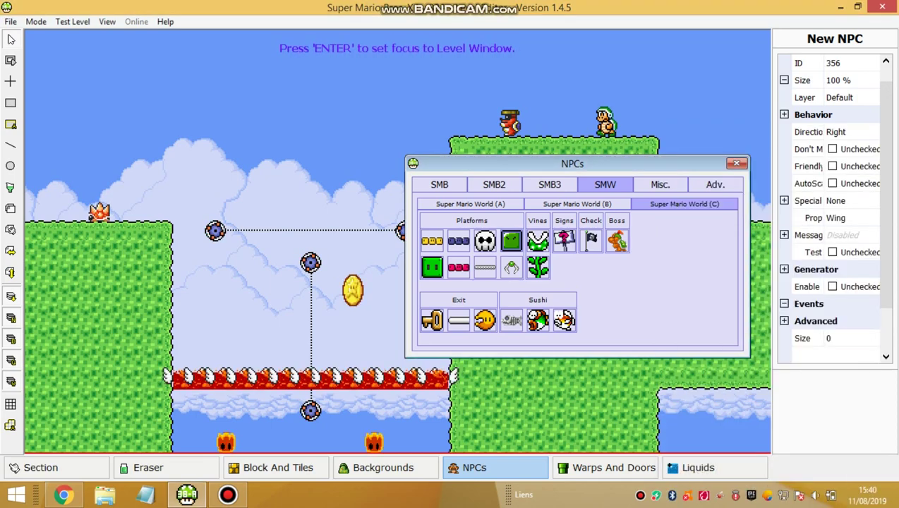
Give the first snake block size 7, autostart on, and direction 360
click(851, 338)
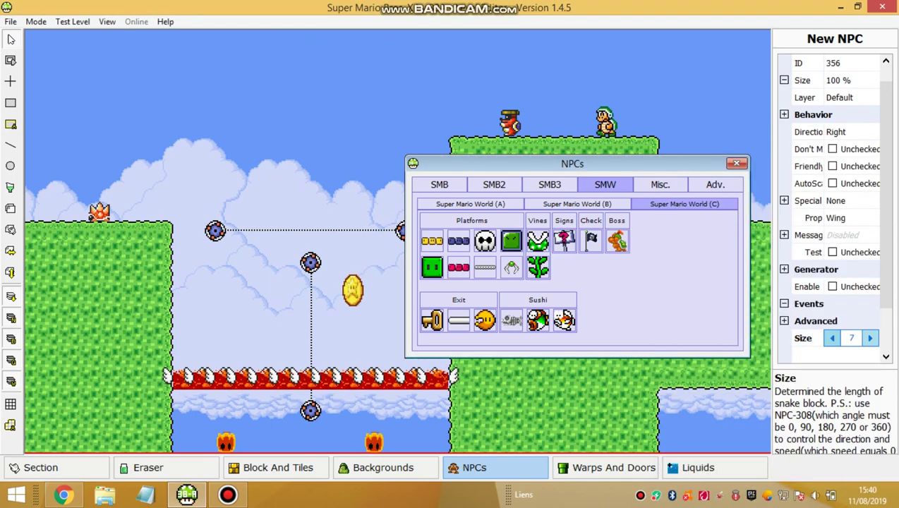
scroll(832, 211, down, 1)
click(833, 304)
click(847, 321)
click(871, 321)
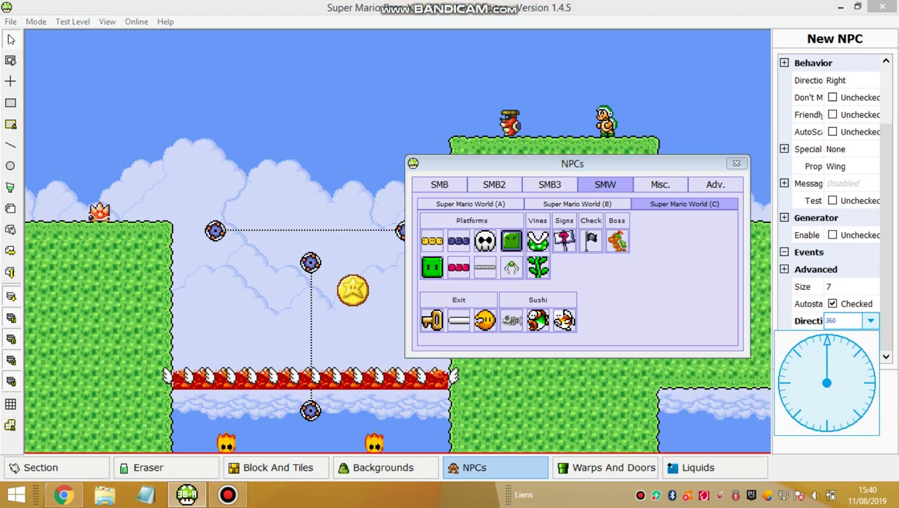
key(Return)
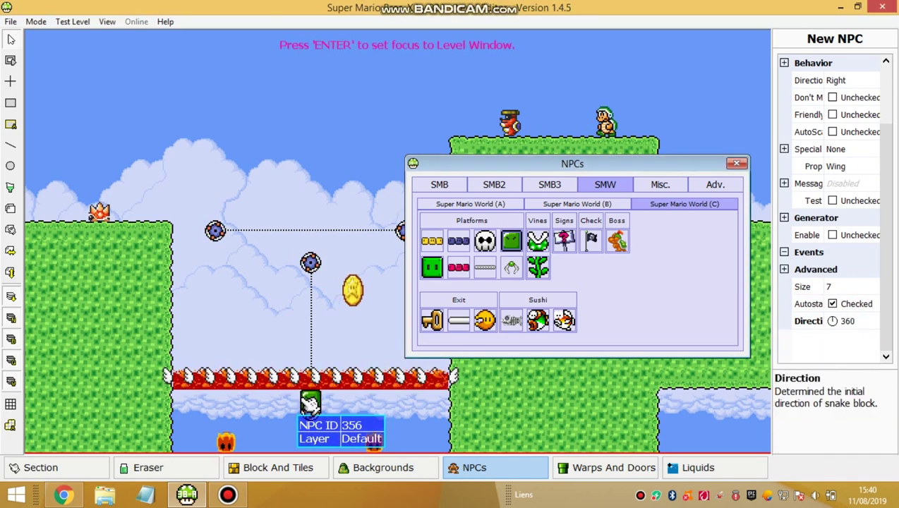
key(Return)
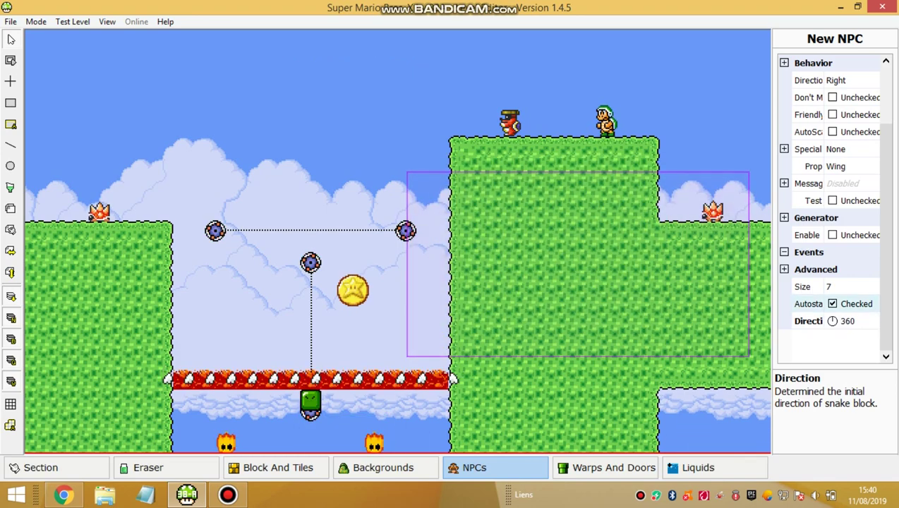
Set the second snake block's direction to 270
click(804, 286)
click(804, 321)
click(871, 321)
key(Return)
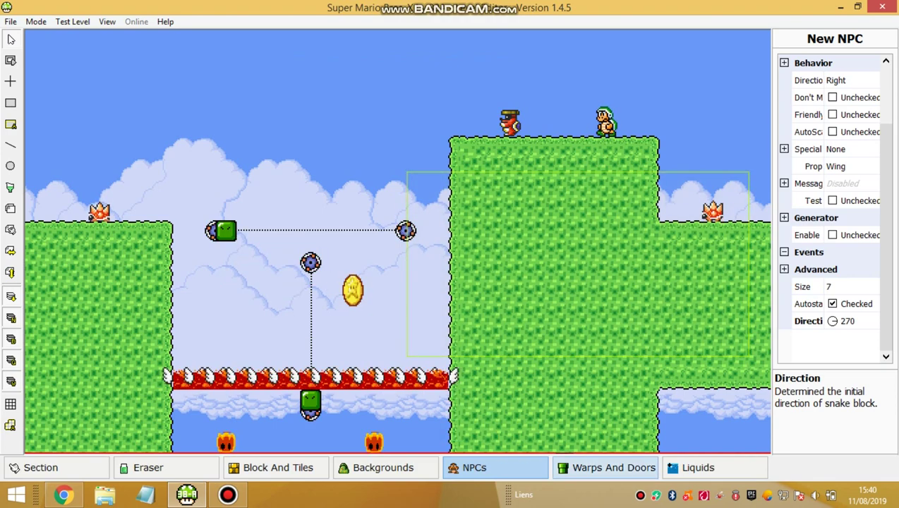
Choose the Adv. arrow NPC 308 with angle 270, set its speed, and place it at the track's left end
click(494, 468)
click(715, 184)
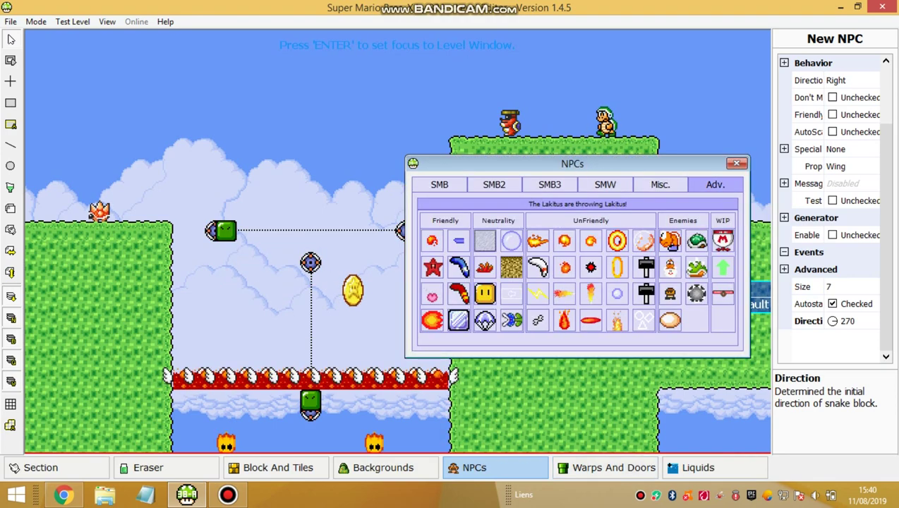
click(723, 267)
click(807, 303)
click(847, 303)
key(Return)
click(807, 321)
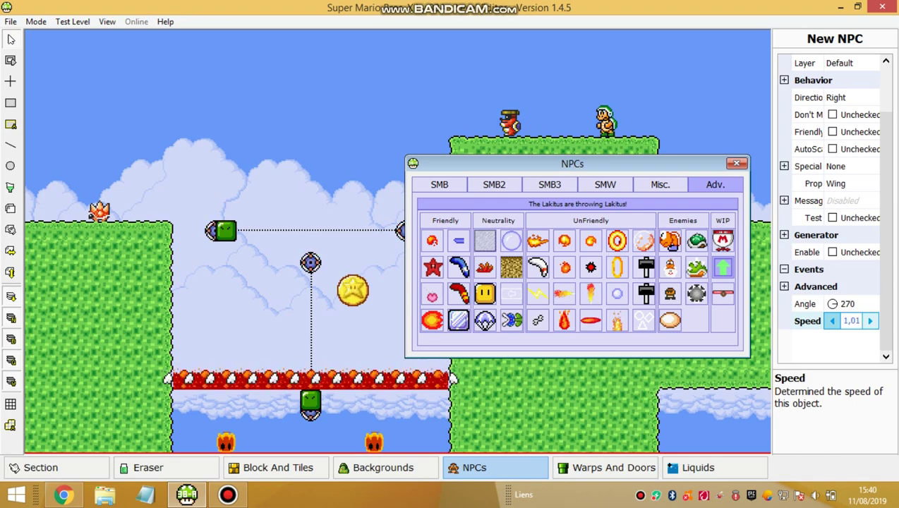
click(209, 240)
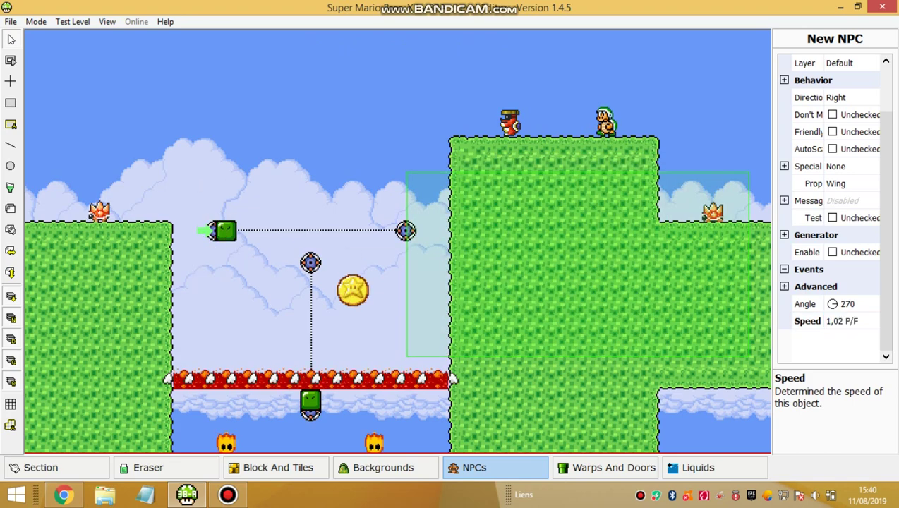
Place further arrows at the track nodes with angles 0, 90 and 180
click(870, 304)
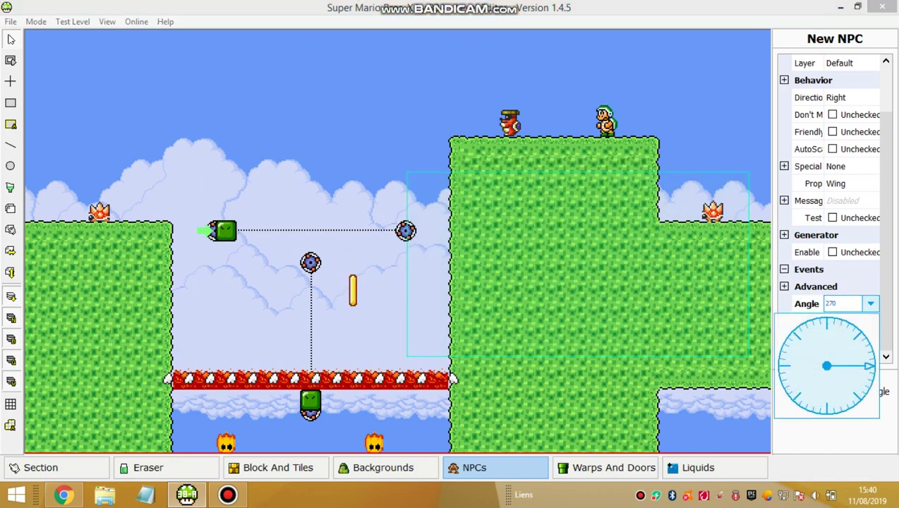
text(0)
click(290, 421)
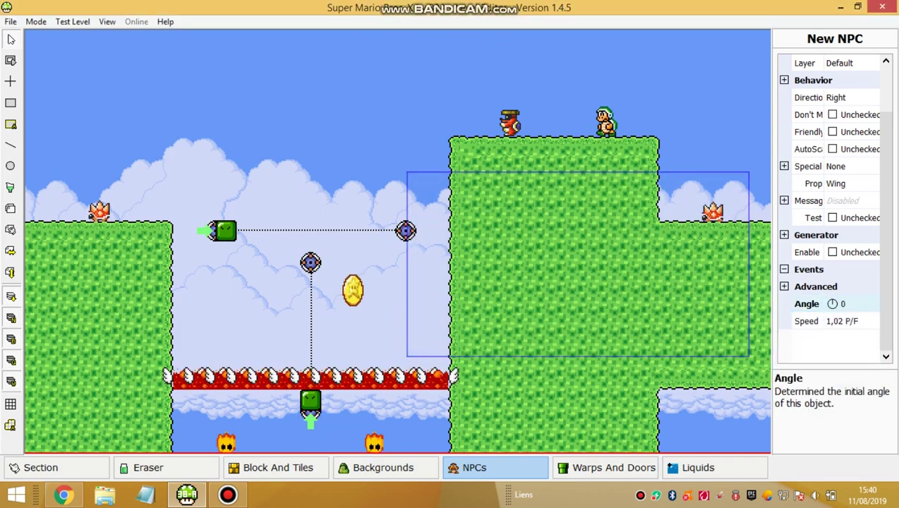
click(870, 303)
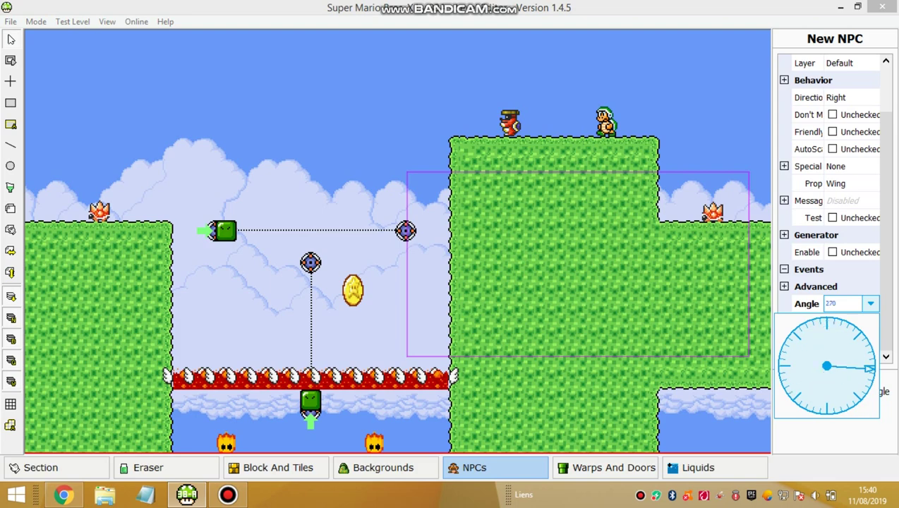
click(408, 231)
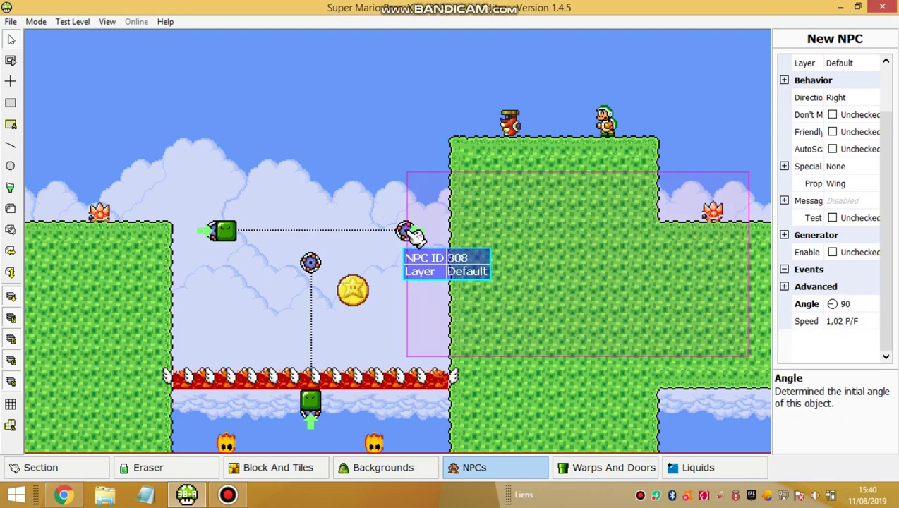
click(850, 304)
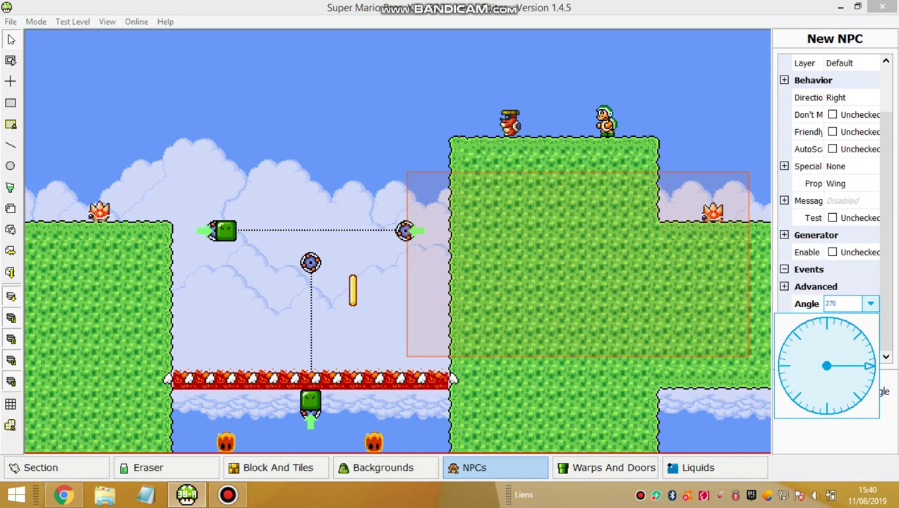
click(365, 277)
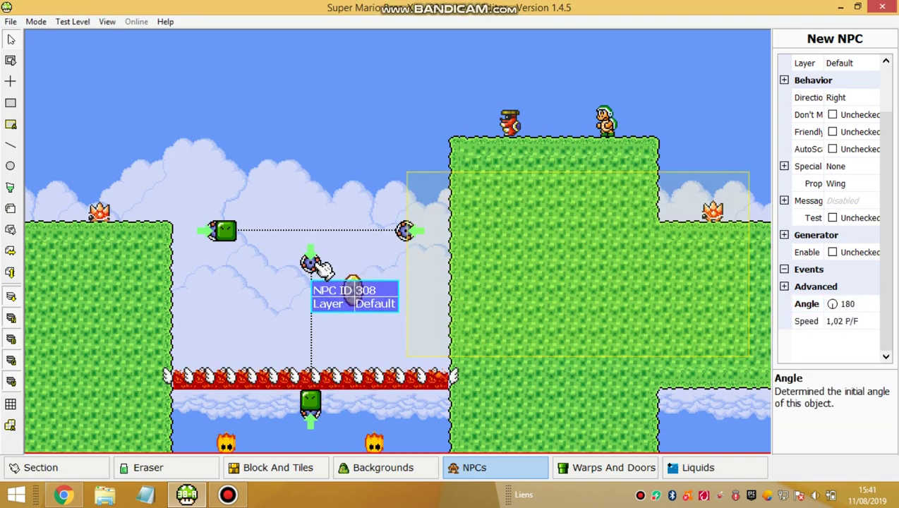
Stop placing arrows and put a star coin (NPC 330) on the vertical track
right_click(332, 277)
middle_click(355, 286)
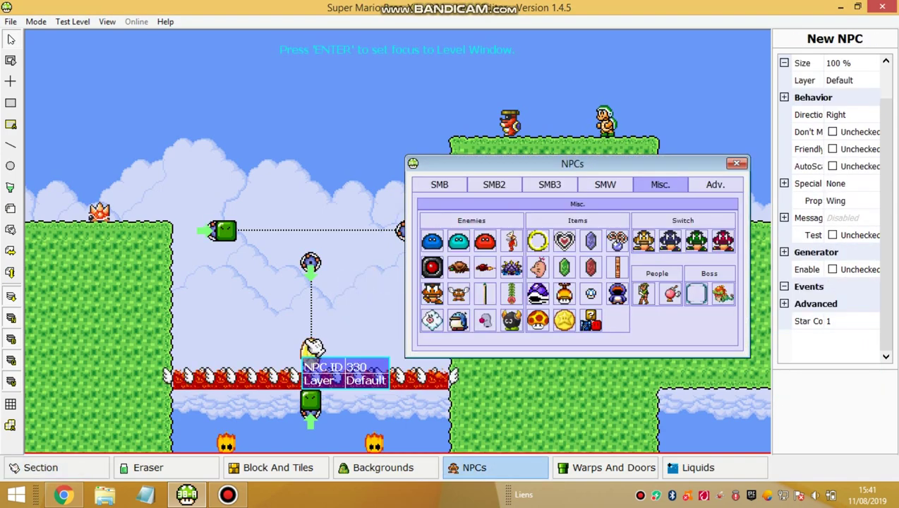
click(326, 337)
Start an F5 test play without saving and hit the ? block
key(F5)
key(Return)
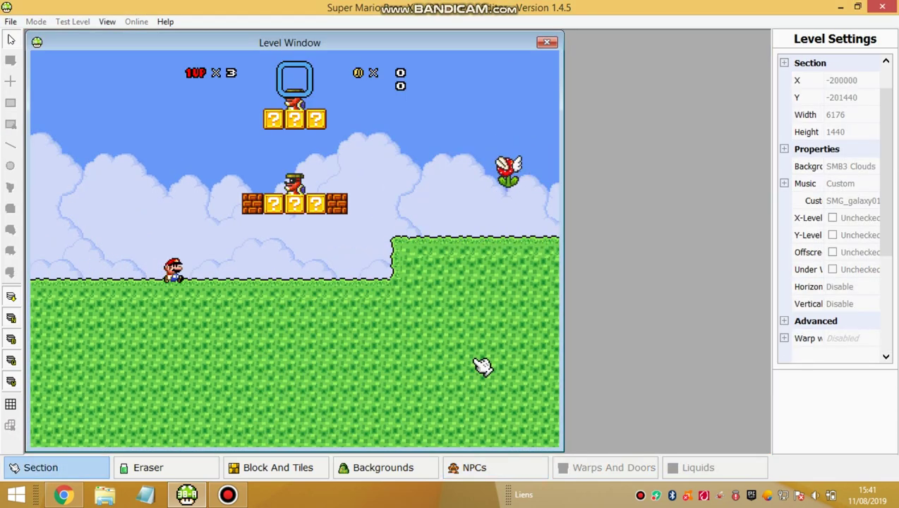
key(Right)
key(z)
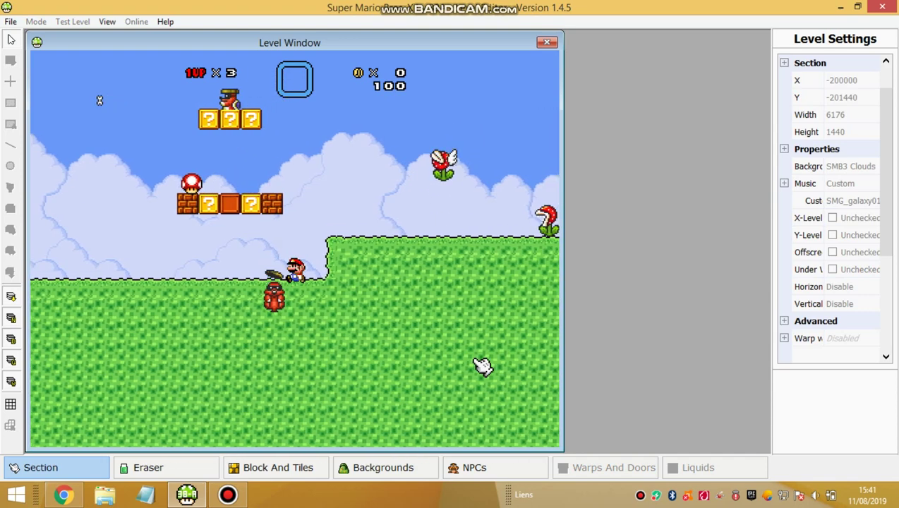
key(z)
key(Left)
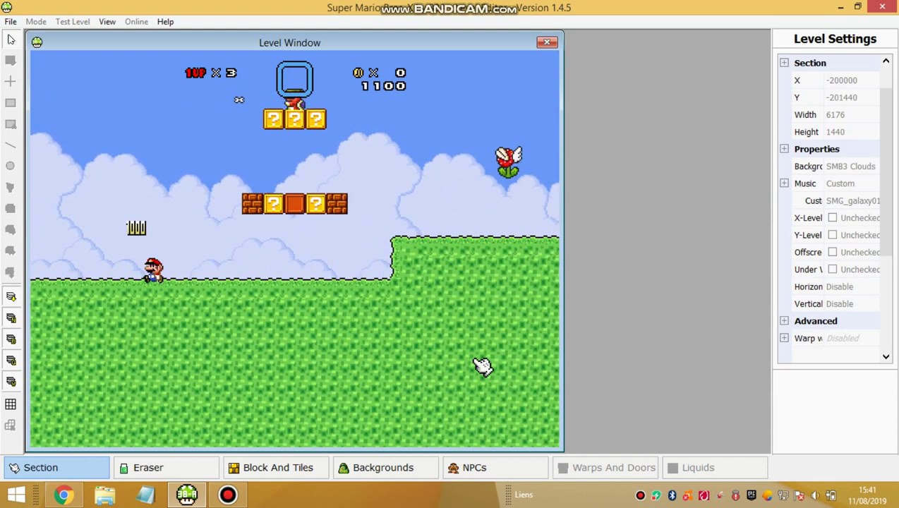
Run Mario over the block row, stomp two enemies, and cross the donut rings
key(Right)
key(z)
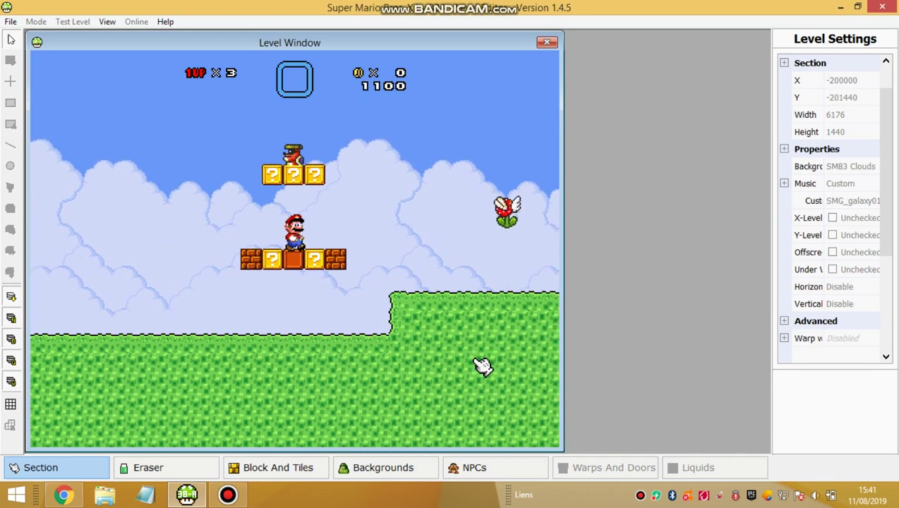
key(Right)
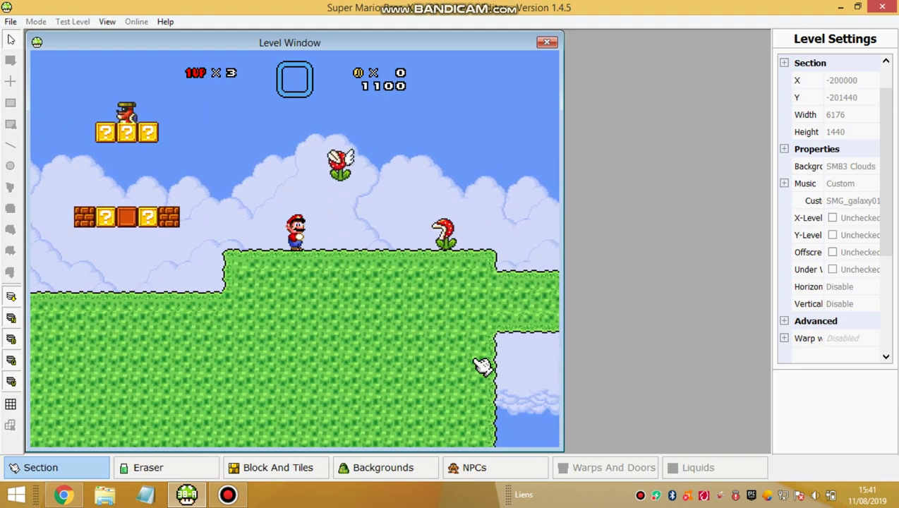
key(z)
key(Right)
key(z)
key(Right)
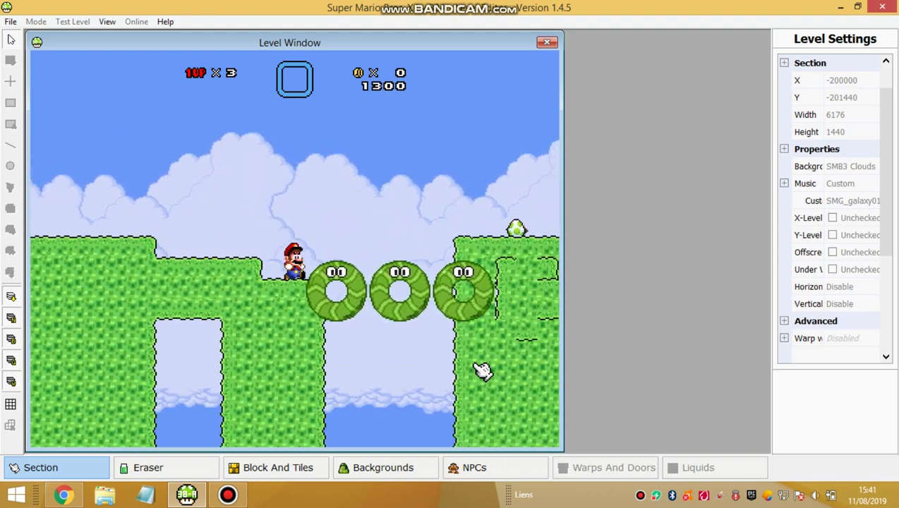
key(z)
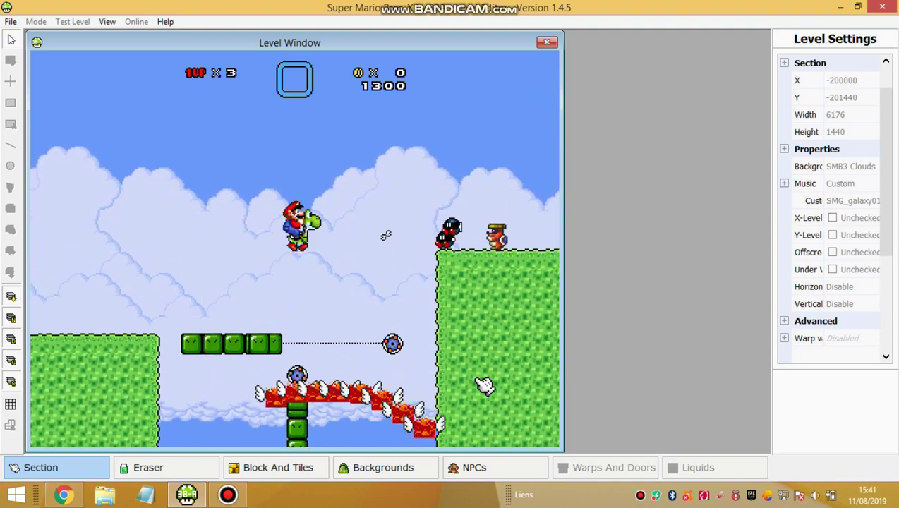
Close the test, relaunch it with F5 without saving, and run Mario past the donut rings
key(Escape)
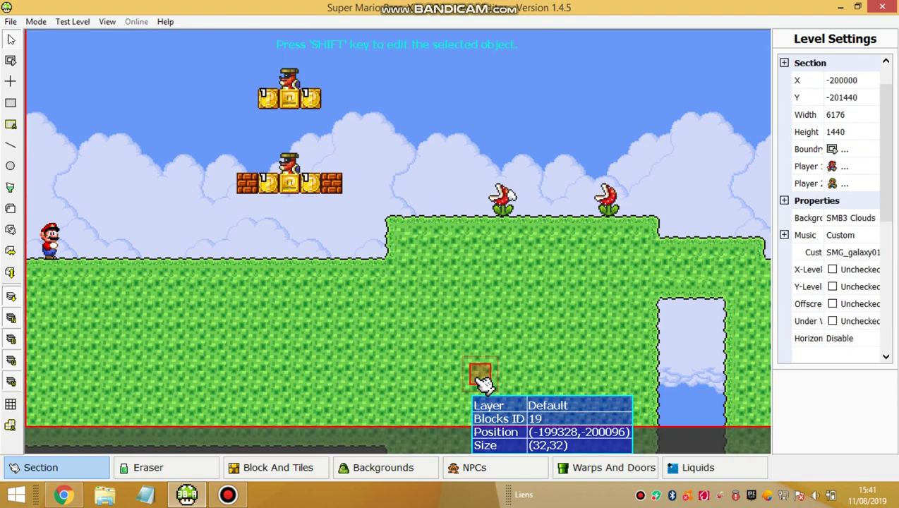
key(F5)
key(Return)
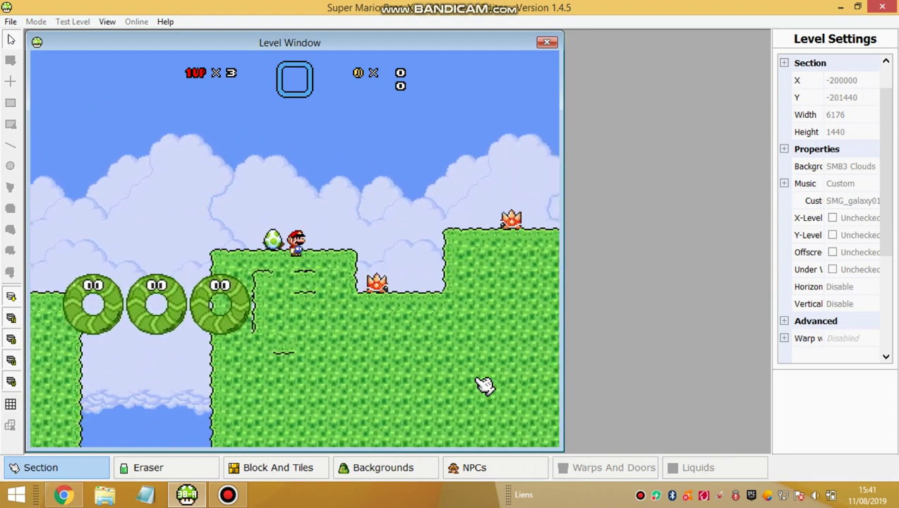
key(Right)
key(z)
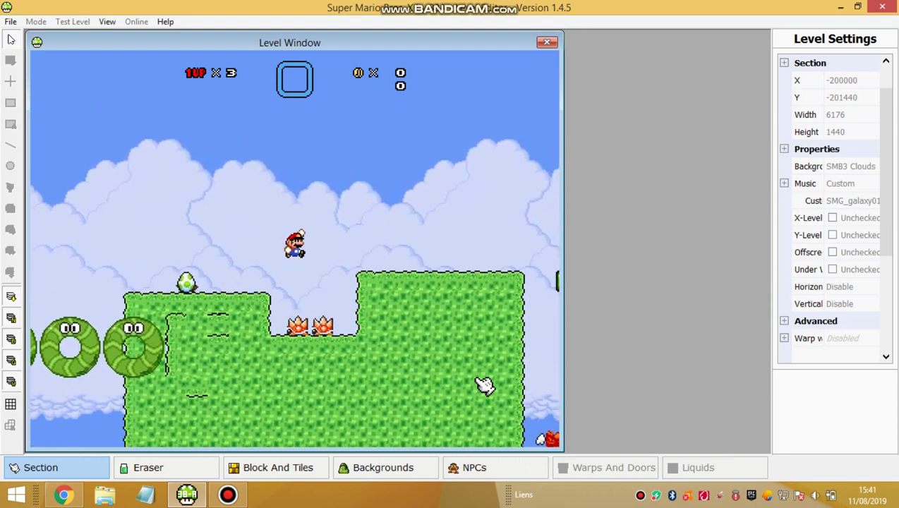